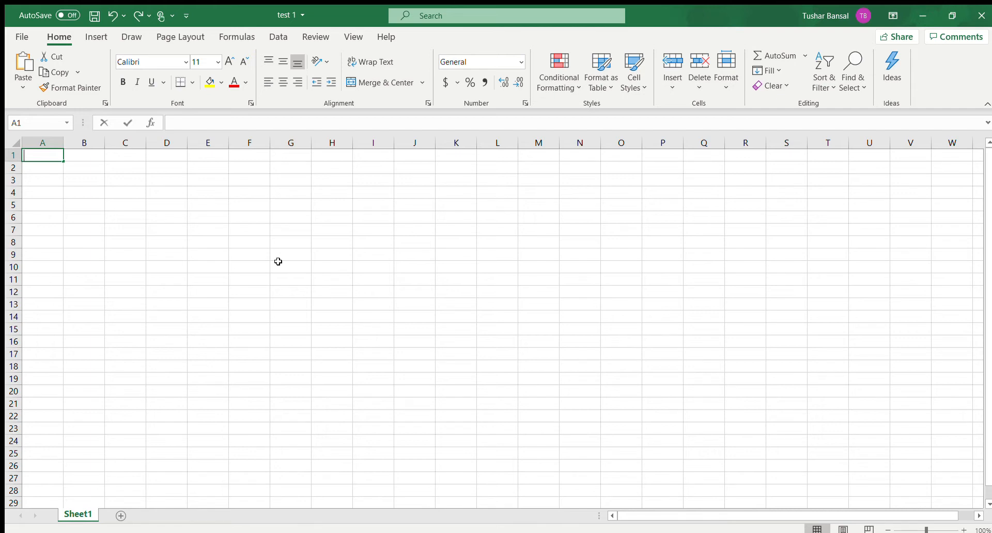
Step: Enter 1+1 in cell A1 as plain text, without an equals sign
type("1+1")
key("Return")
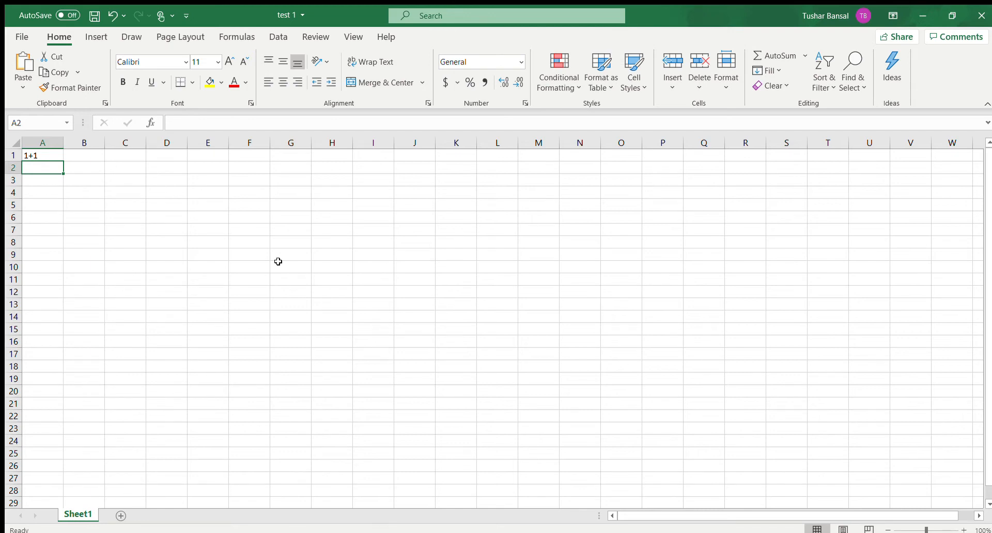
left_click(293, 124)
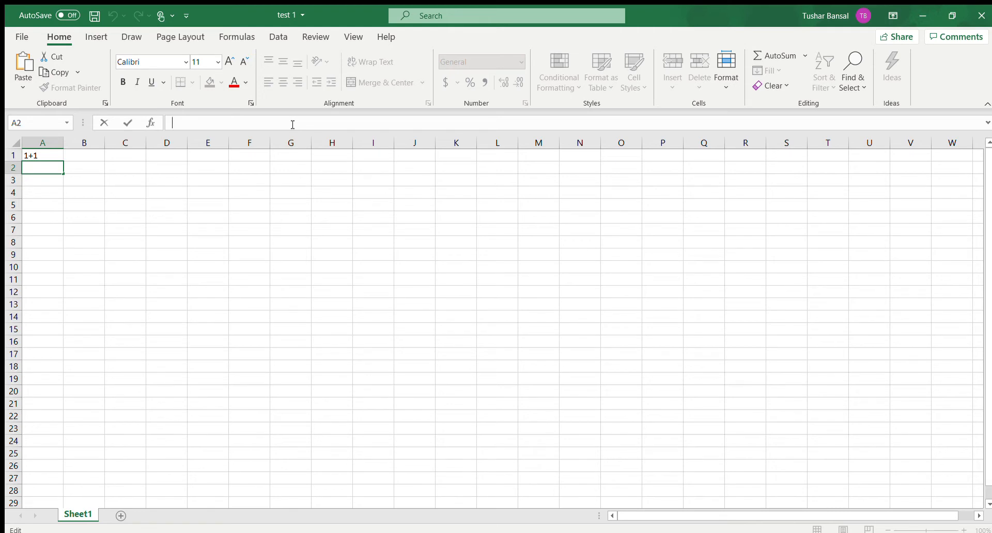
left_click(101, 226)
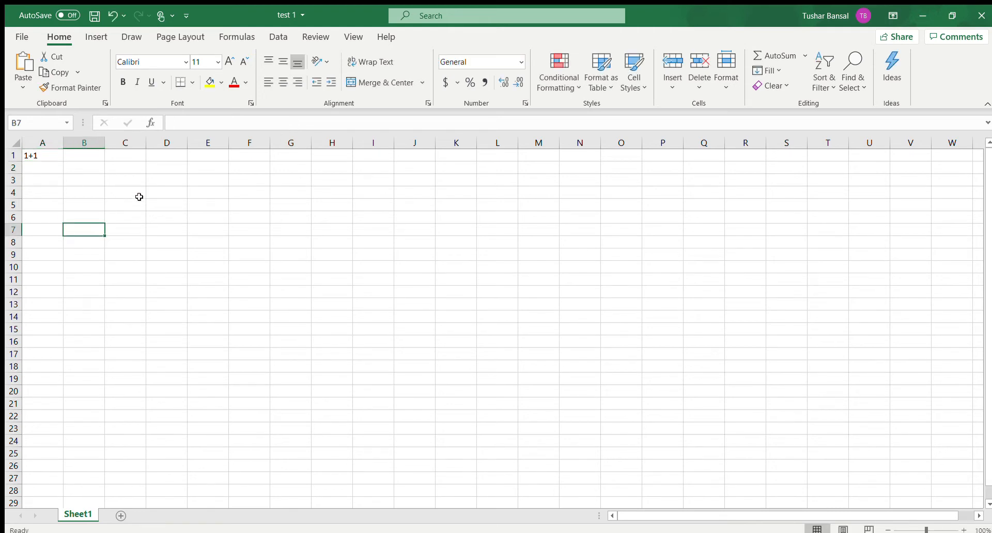
Step: Enter the formula = 1+1 in cell A2
left_click(54, 169)
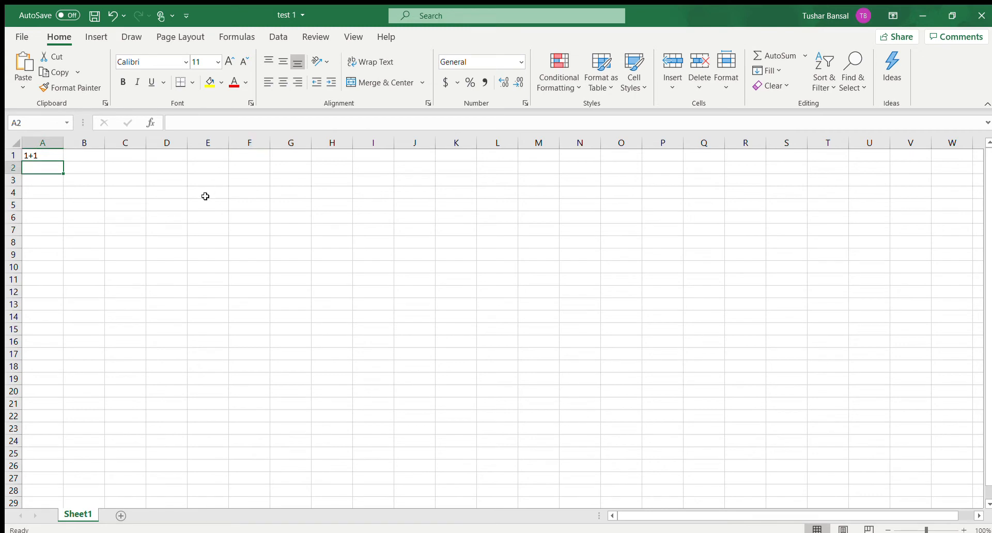
type("=")
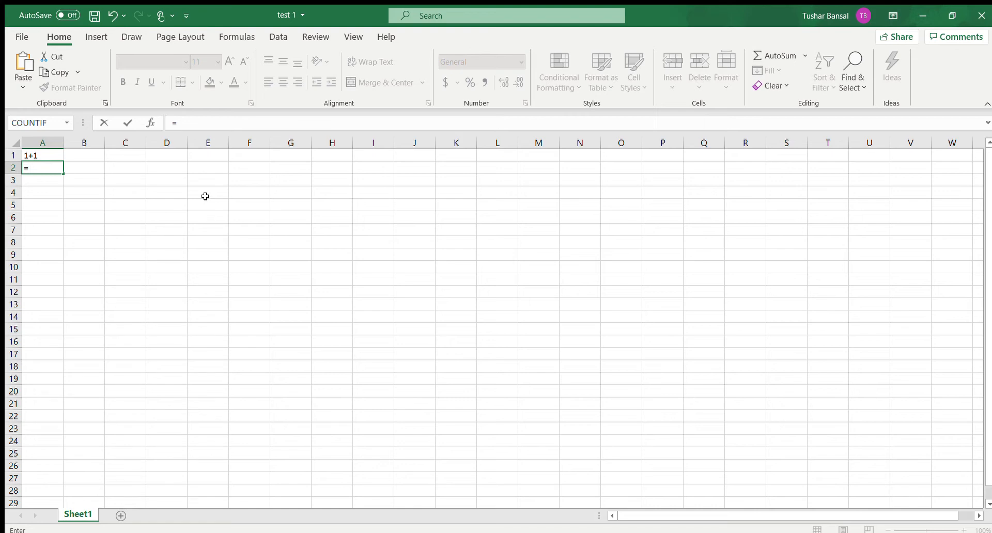
type("1+1")
key("Return")
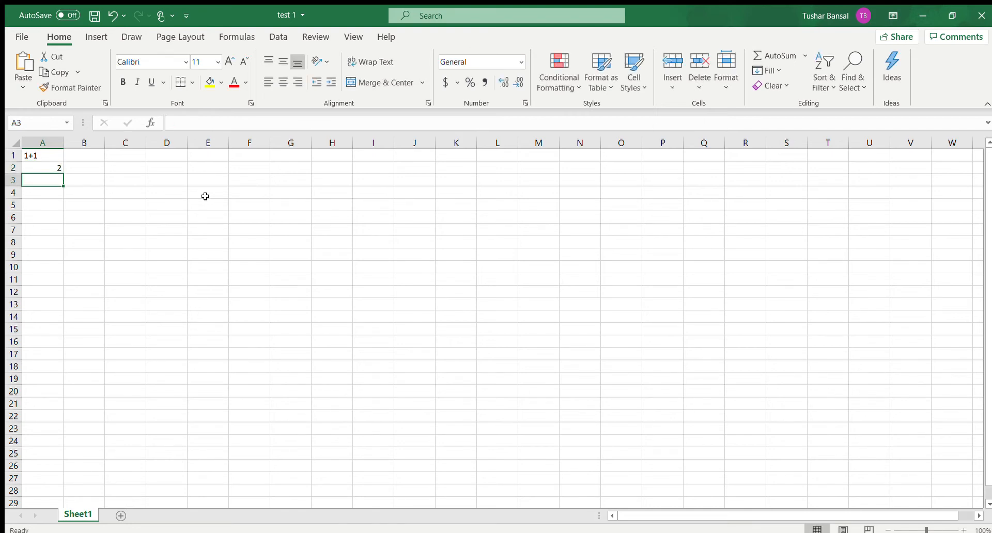
Step: Compare the underlying contents of cells A1 and A2
left_click(44, 169)
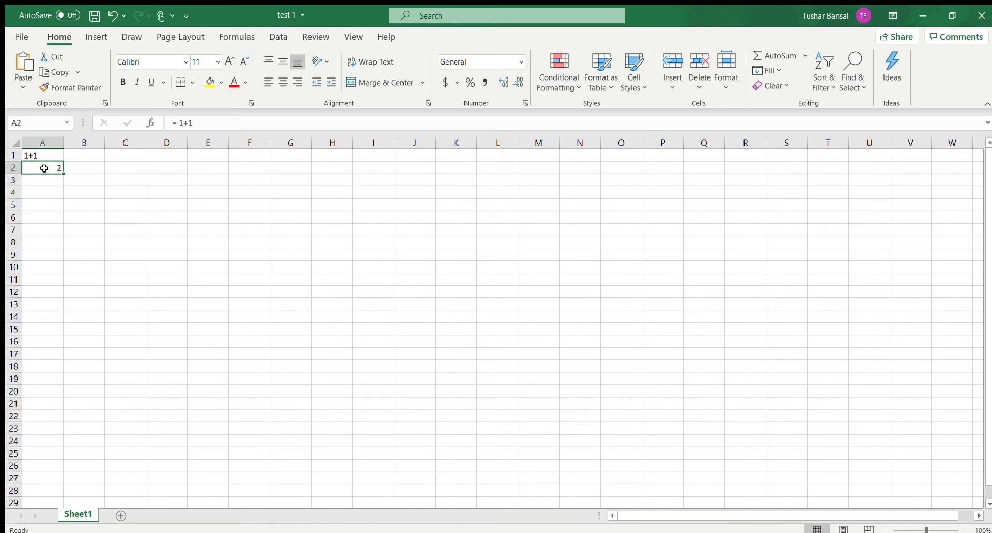
left_click(131, 192)
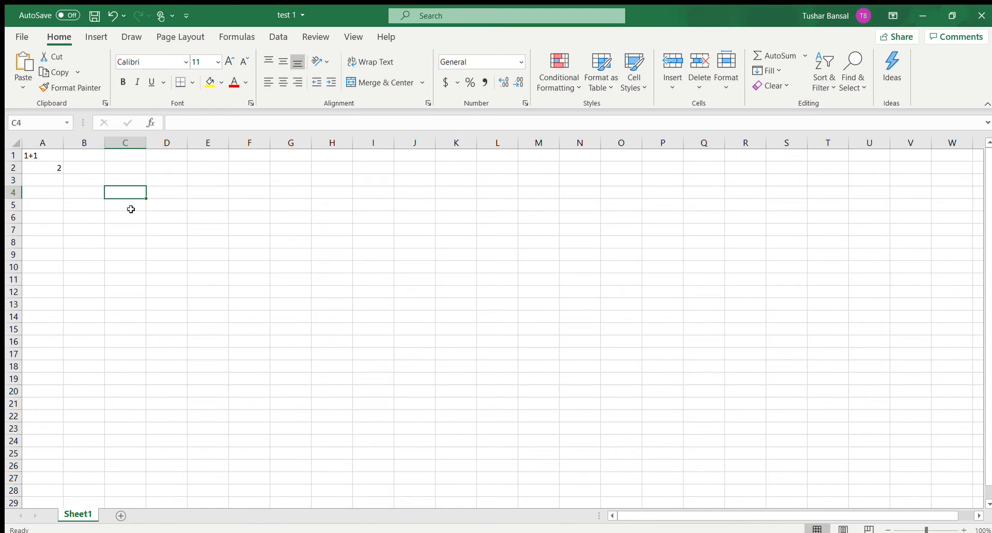
left_click(37, 155)
key("Down")
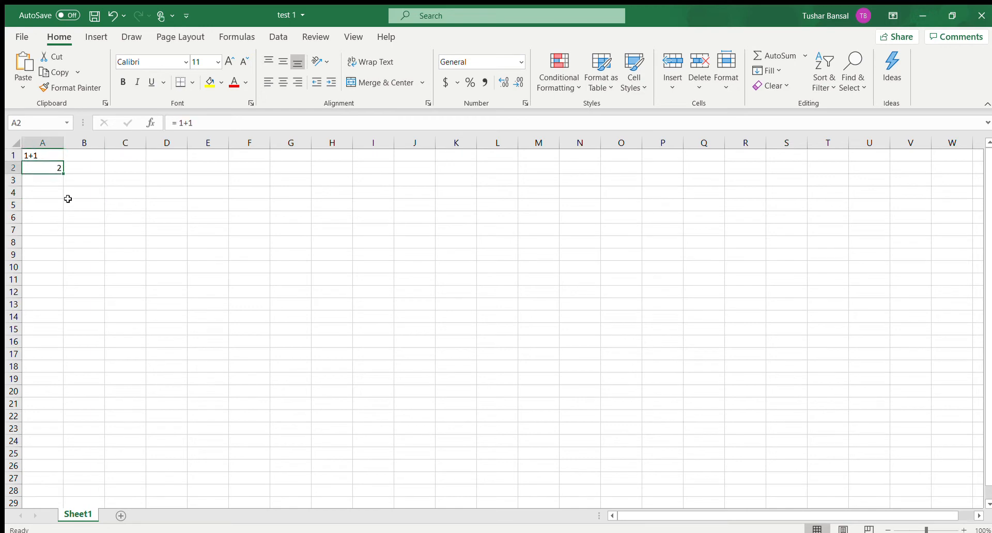
left_click(46, 157)
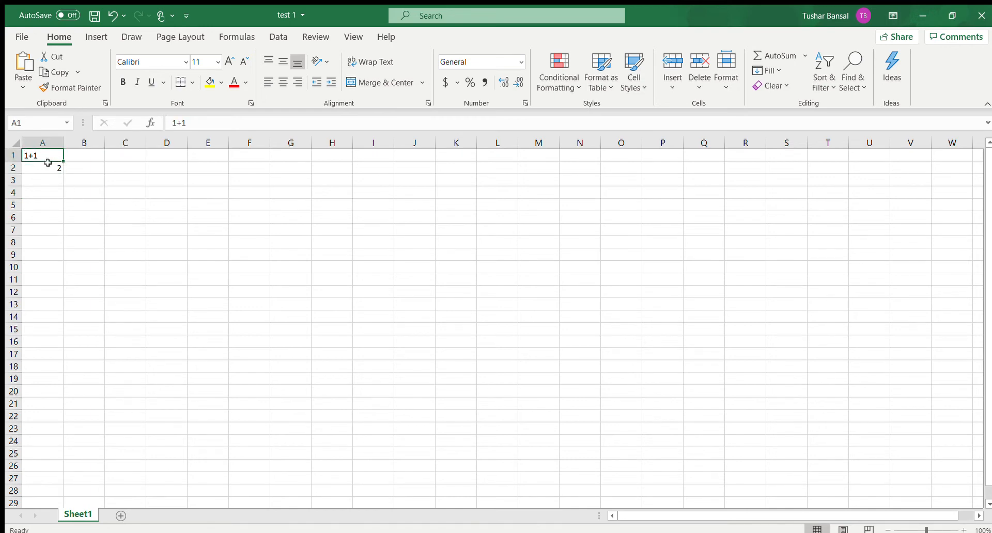
left_click(45, 168)
left_click(79, 170)
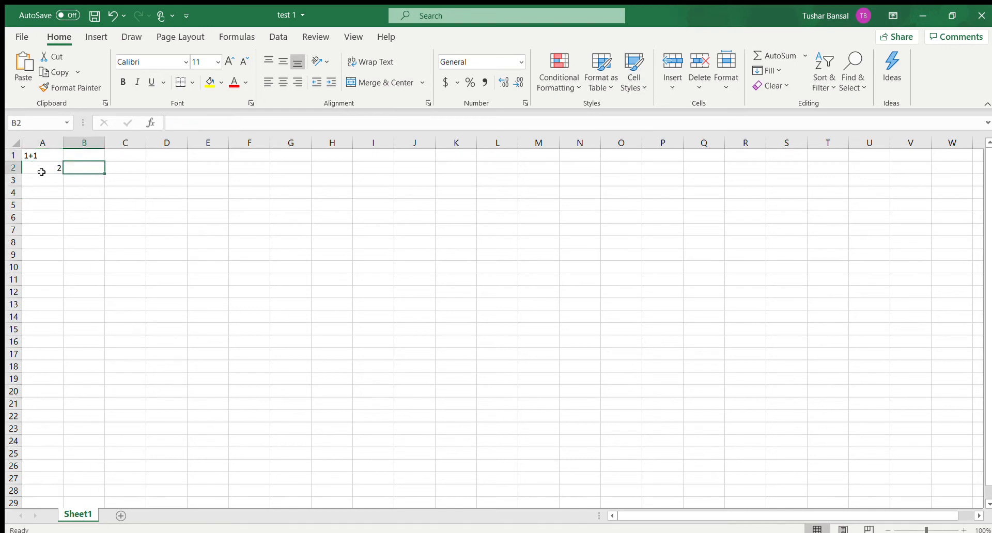
Step: Set cell A1 to 1 and enter the numbers 3 to 9 down cells A3 to A9
left_click(50, 154)
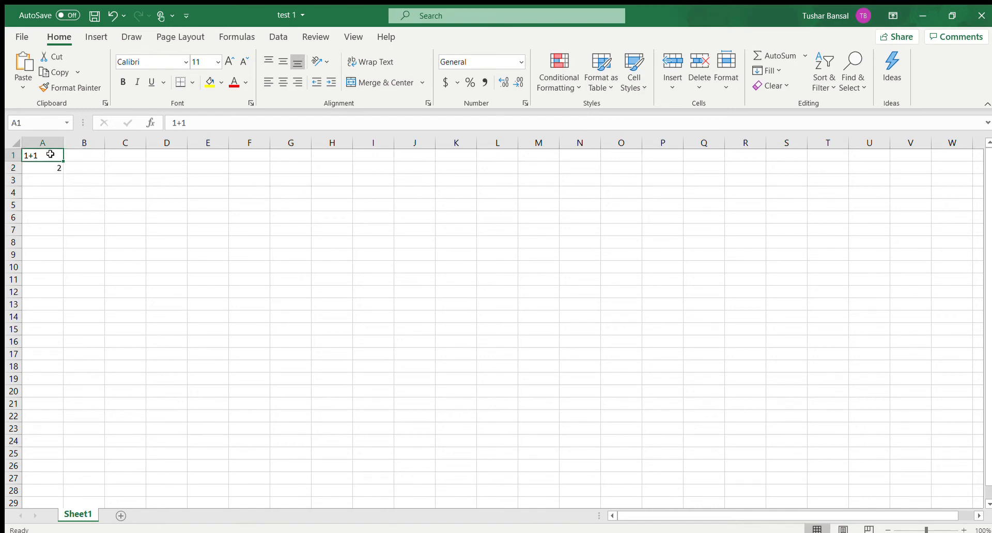
type("1")
key("Return")
key("Return")
type("3 4 5")
key("Return")
type("6")
key("Return")
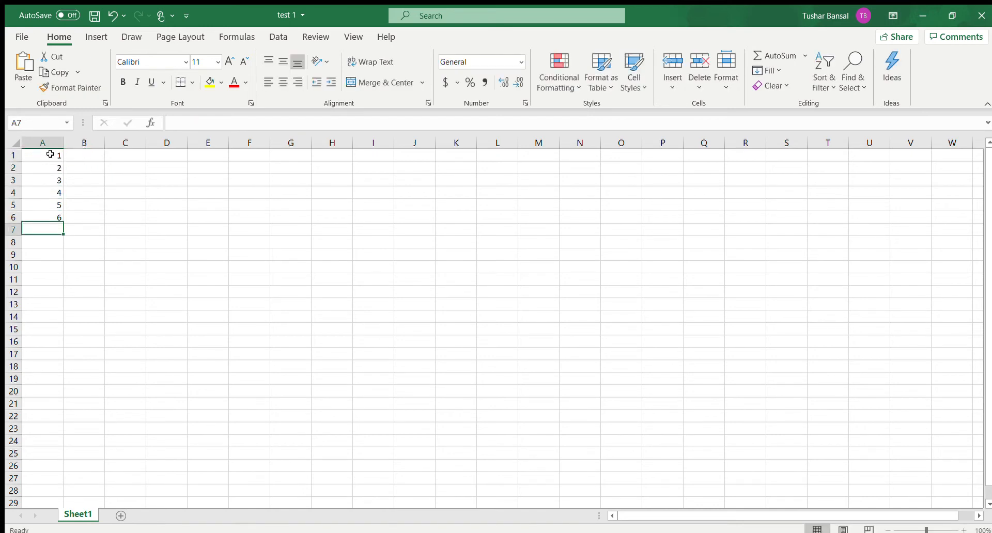
type("7")
key("Return")
type("8")
key("Return")
type("9")
key("Return")
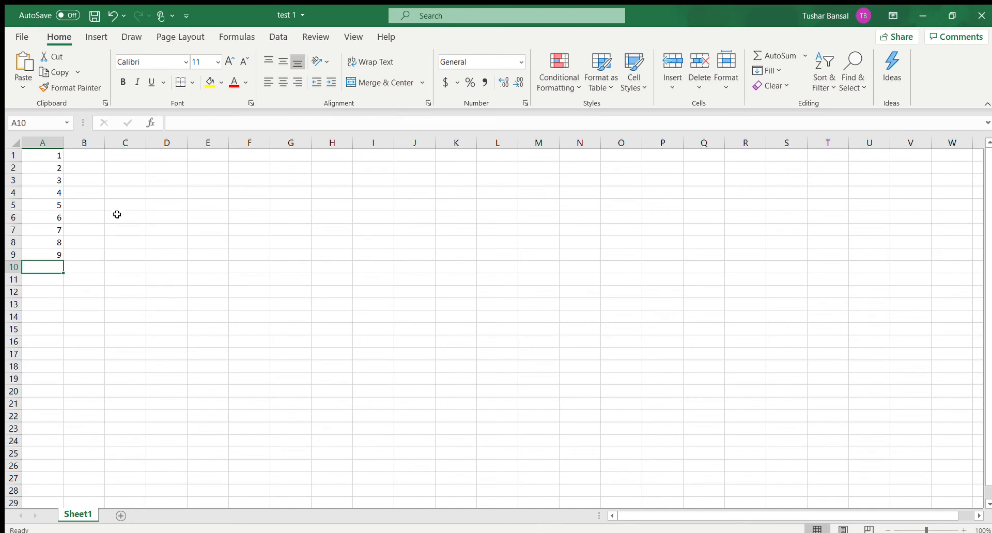
Step: Enter the formula = A1+A2 in cell D6 to add the first two numbers by cell reference
left_click(85, 256)
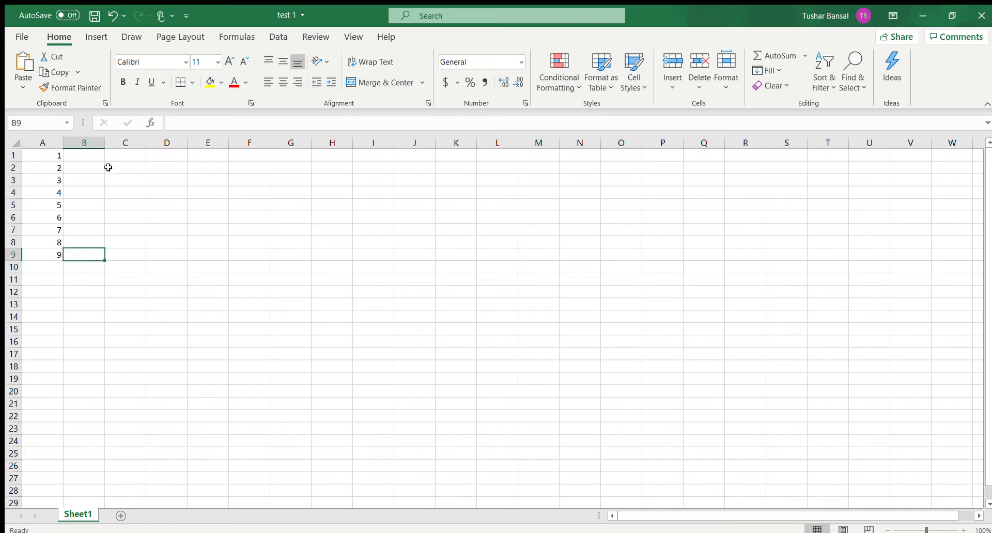
left_click(87, 156)
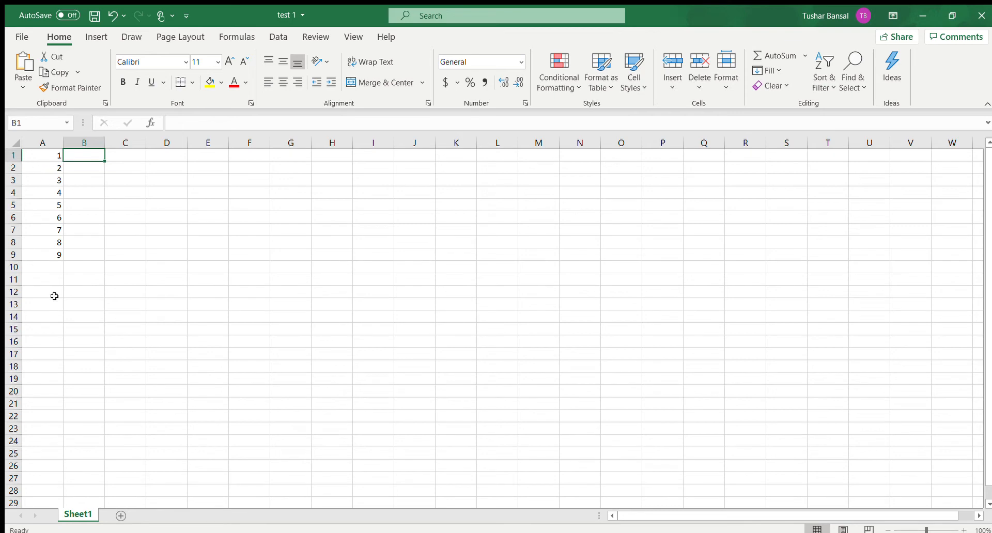
left_click(155, 215)
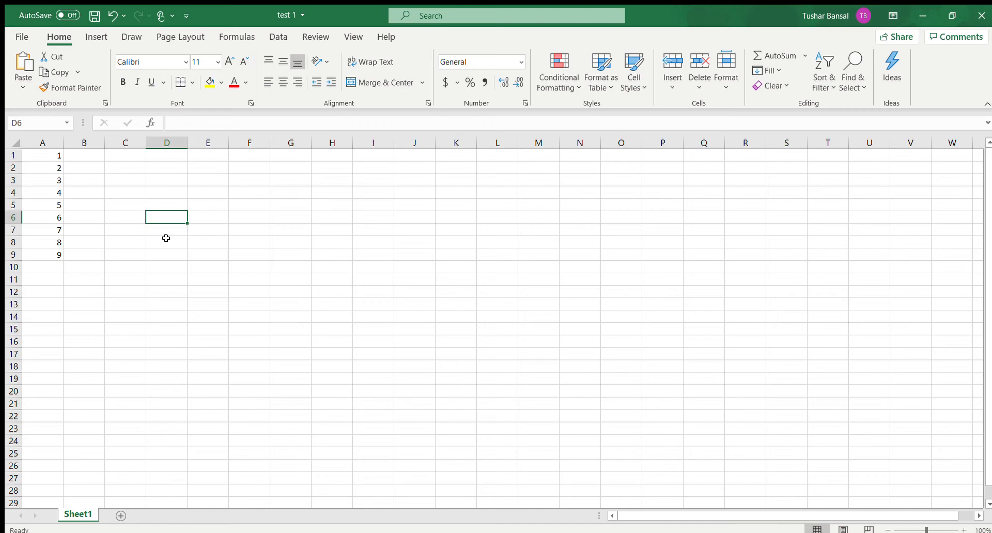
type("=")
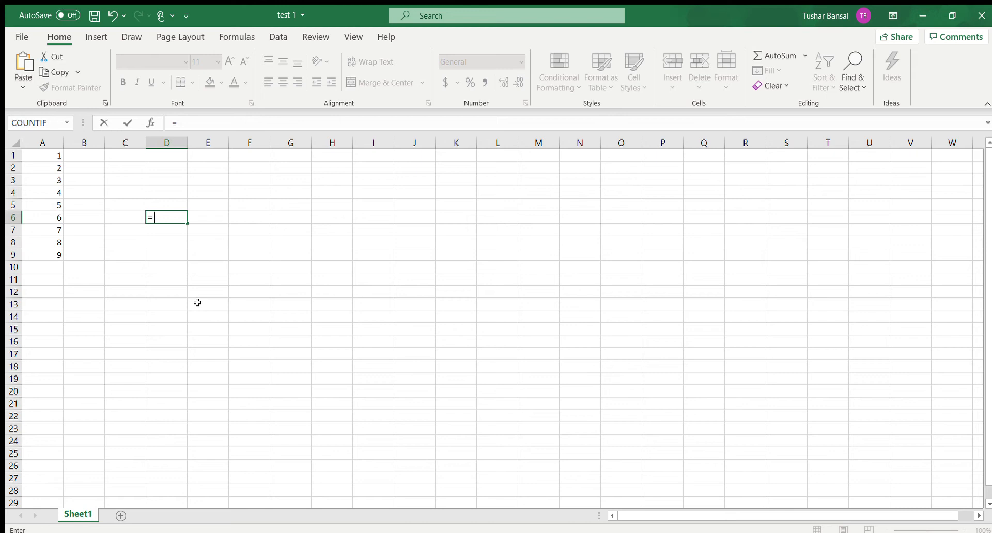
type("A1")
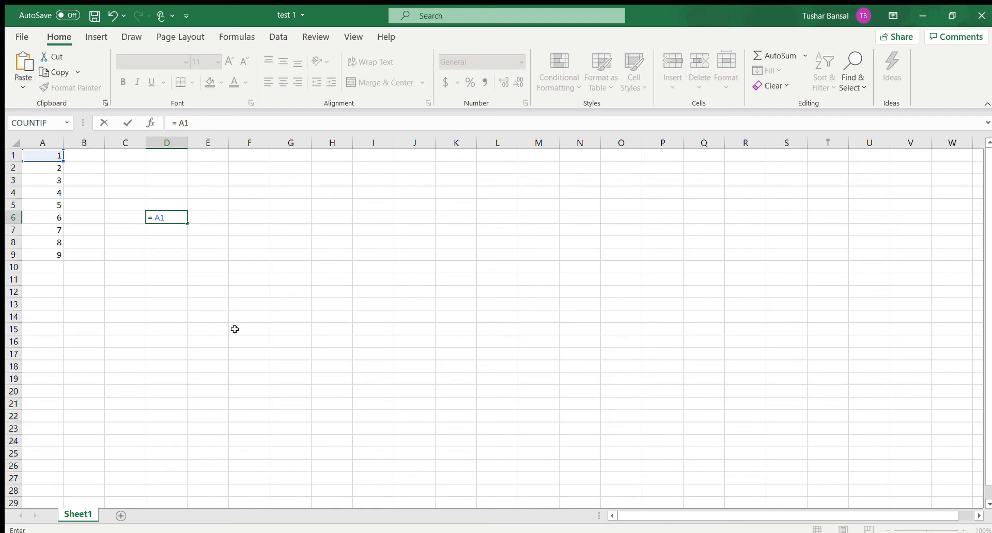
type("+A2")
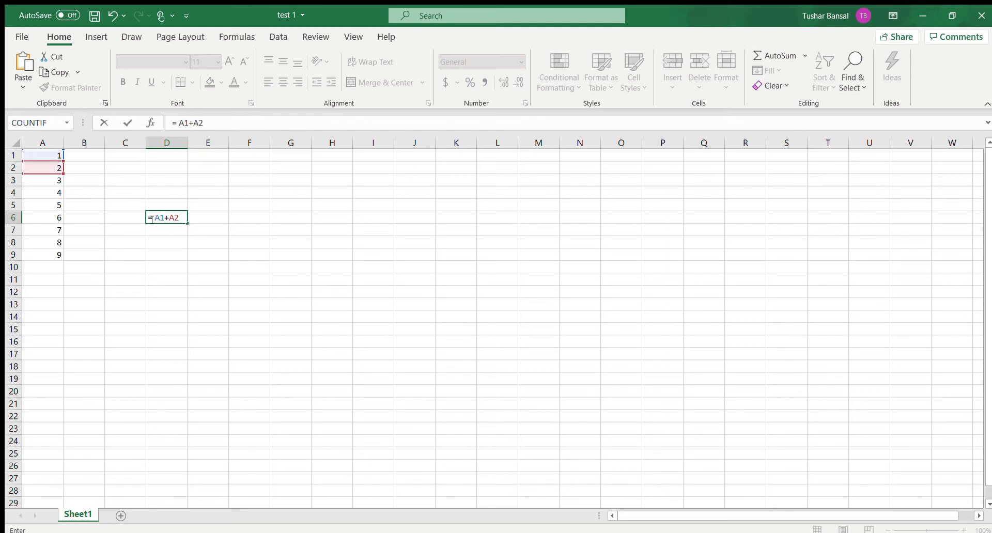
key("Return")
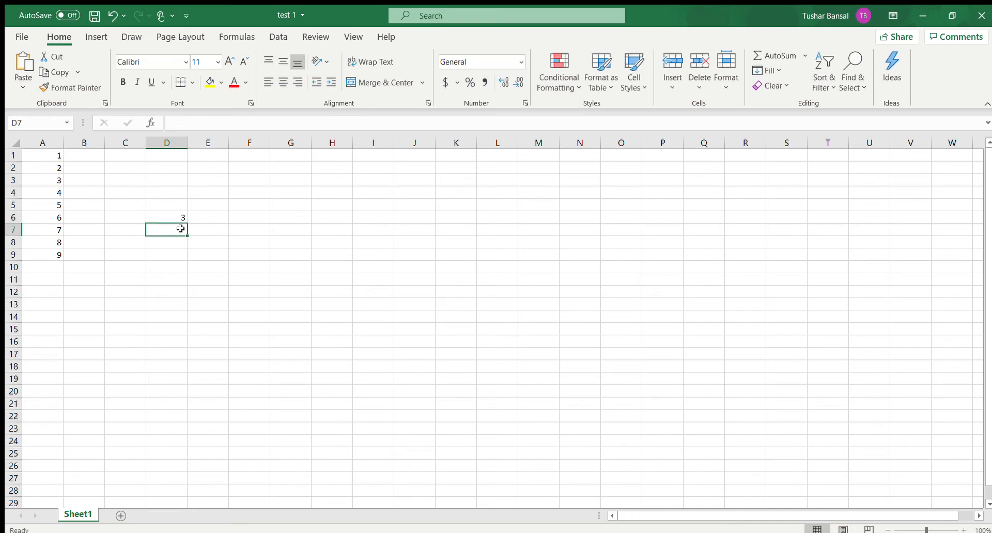
Step: Review the formula in cell D6 and change the value of cell A1 to 4
left_click(191, 217)
left_click(177, 217)
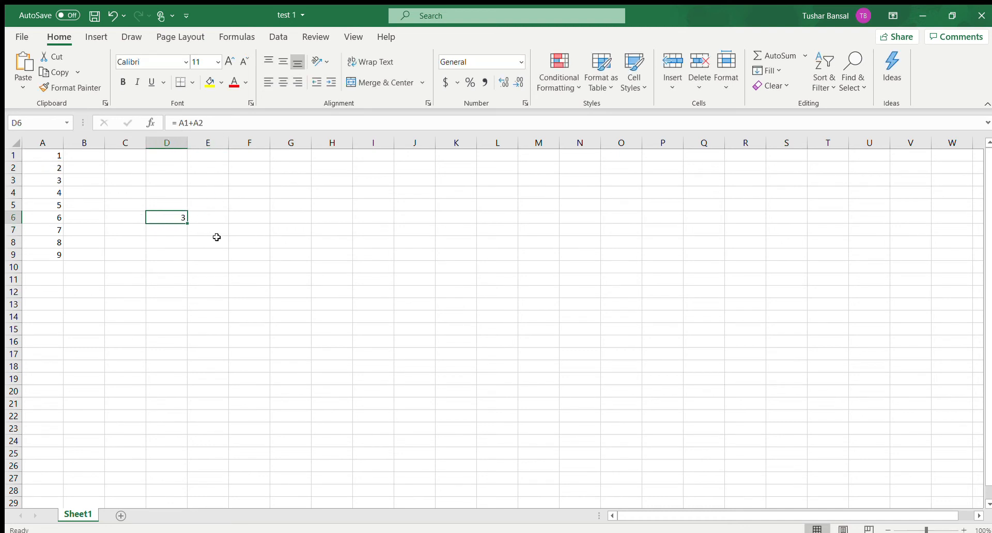
left_click(49, 155)
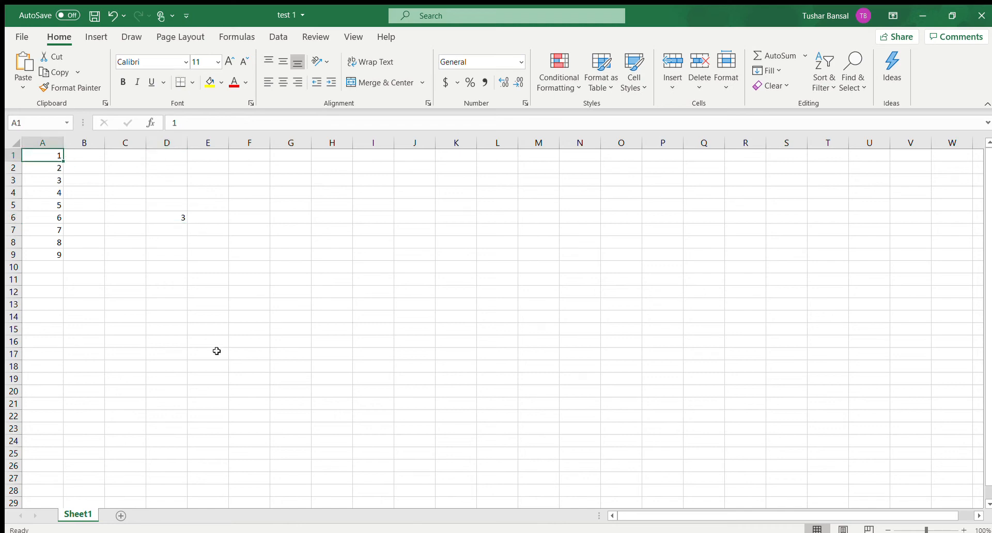
type("4")
key("Return")
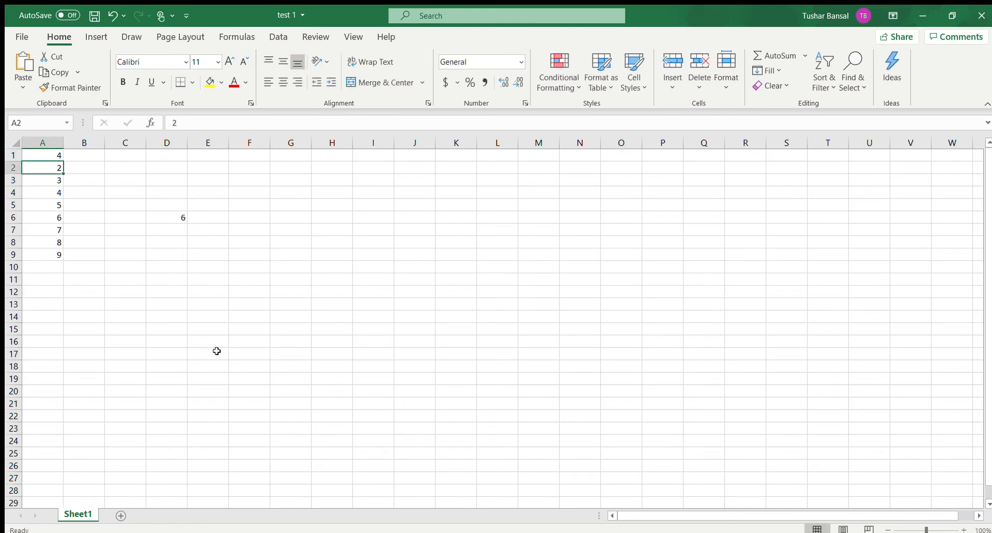
Step: Change the formula in cell D6 to the subtraction = A1-A2
left_click(180, 220)
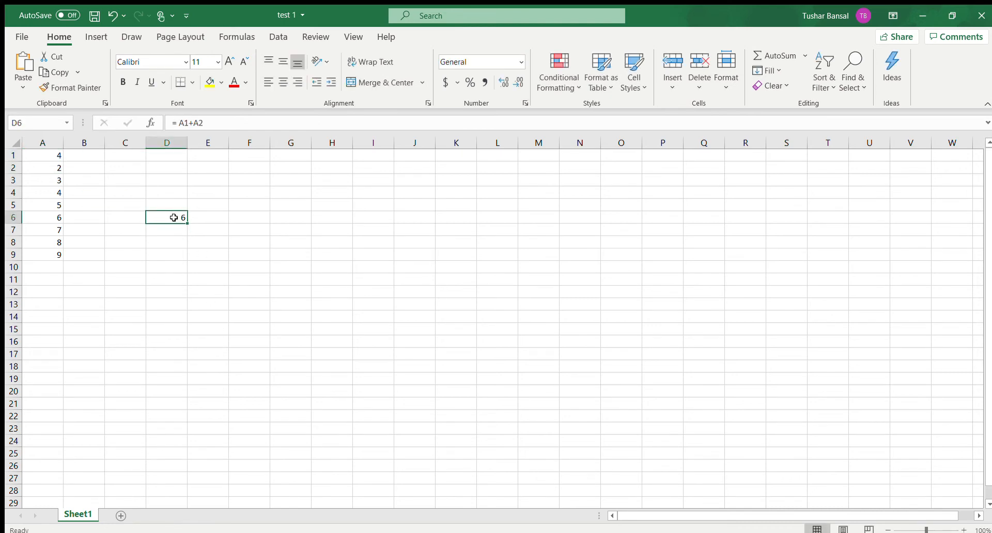
left_click(62, 155)
left_click(171, 217)
left_click(194, 123)
key("BackSpace")
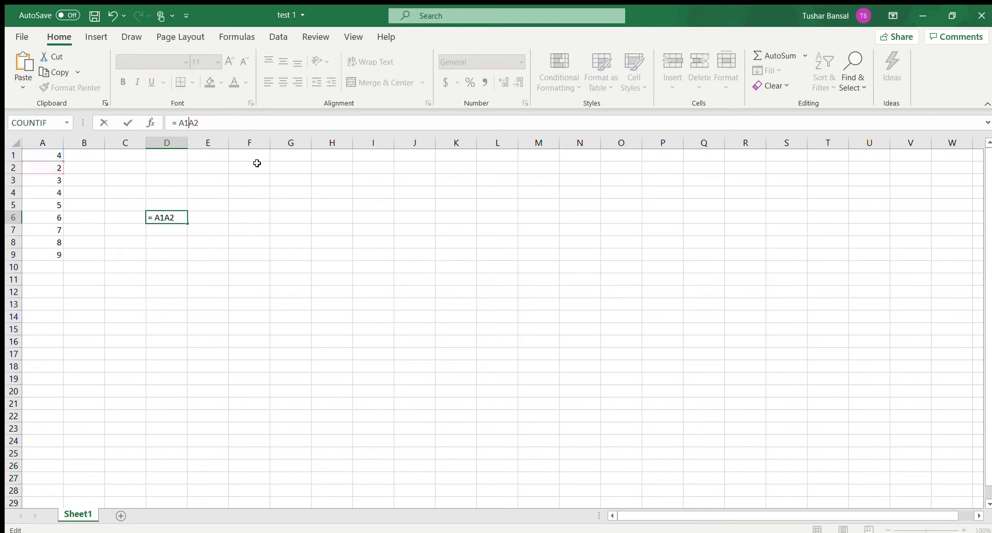
type("-")
key("Return")
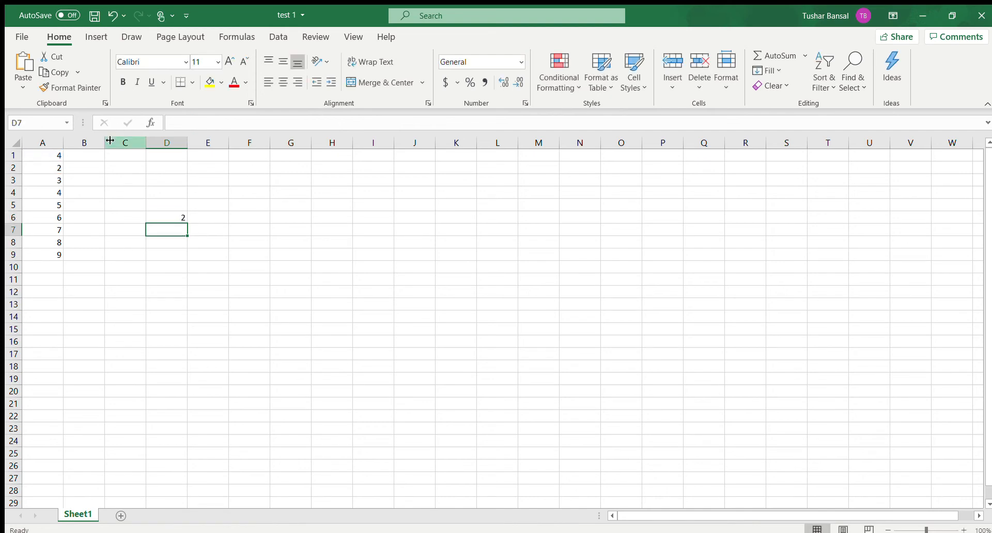
Step: Change the formula in cell D6 to the multiplication = A1*A2
left_click(168, 217)
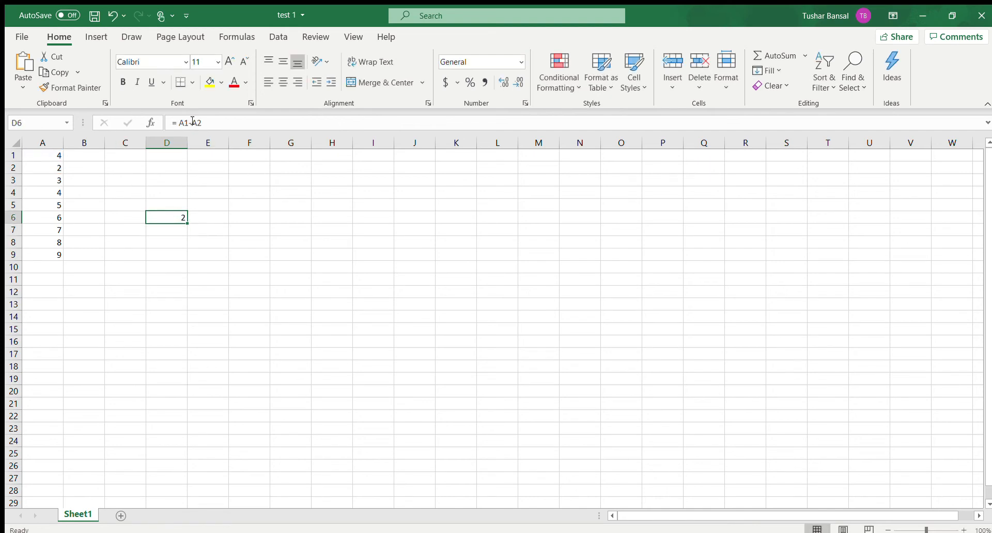
left_click(192, 122)
key("BackSpace")
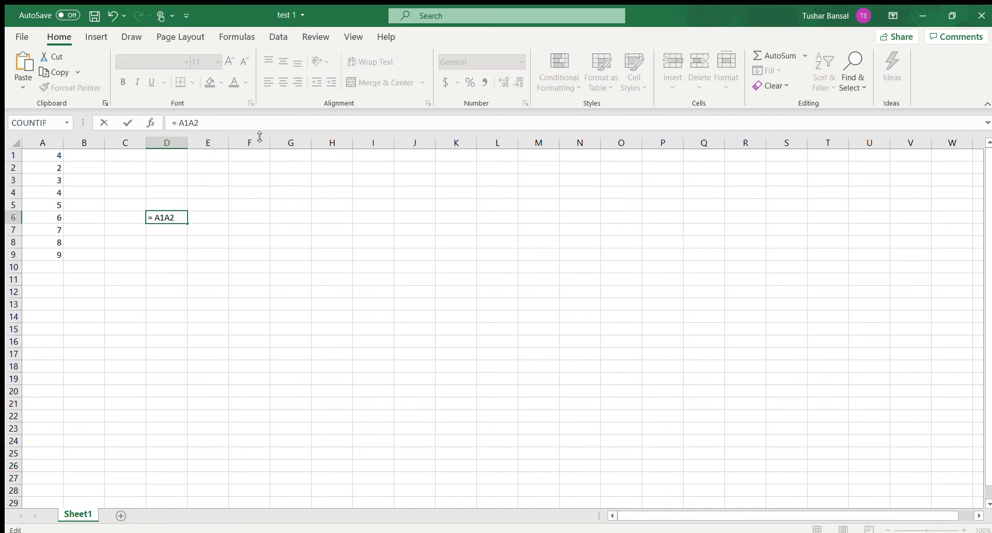
type("*")
key("Return")
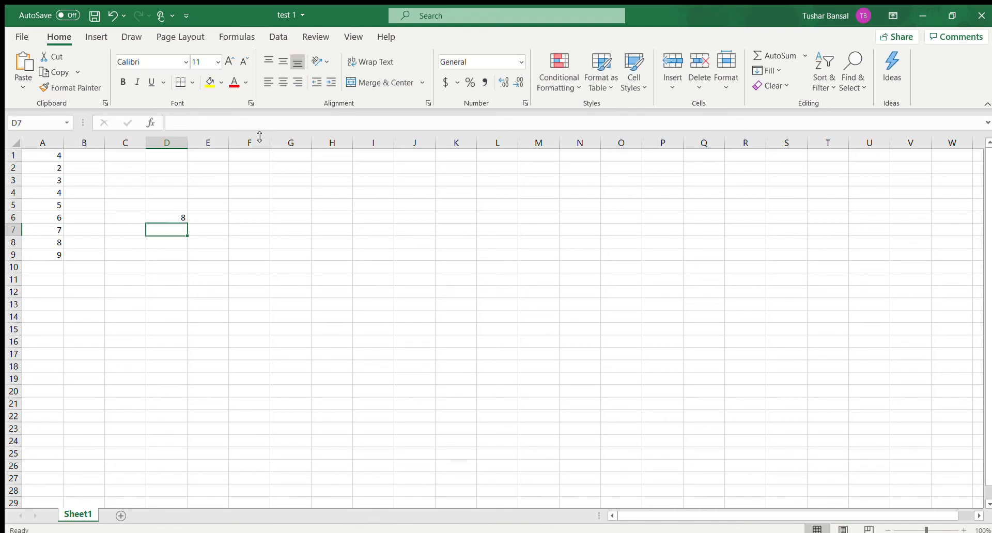
Step: Change the formula in cell D6 to the division = A1/A2
left_click(174, 220)
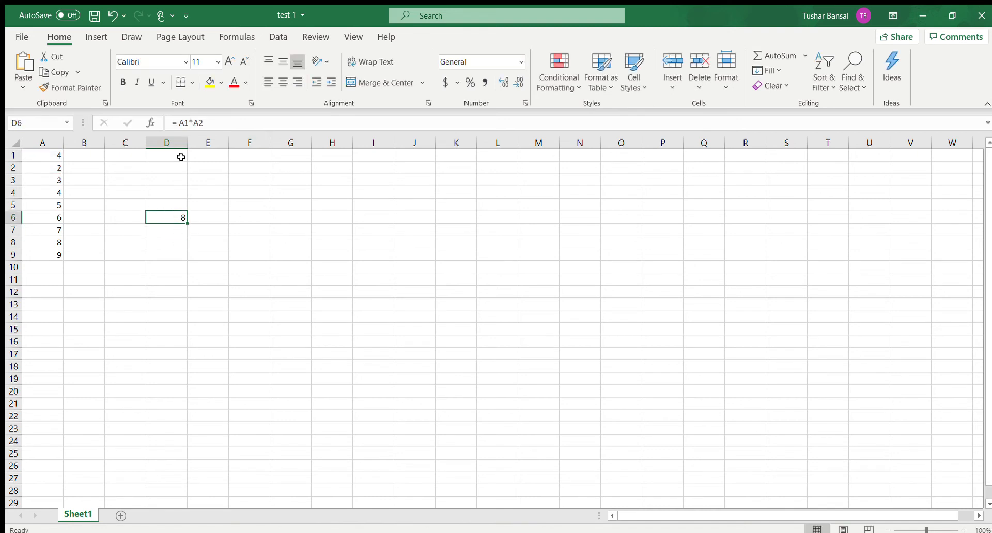
left_click(194, 122)
key("BackSpace")
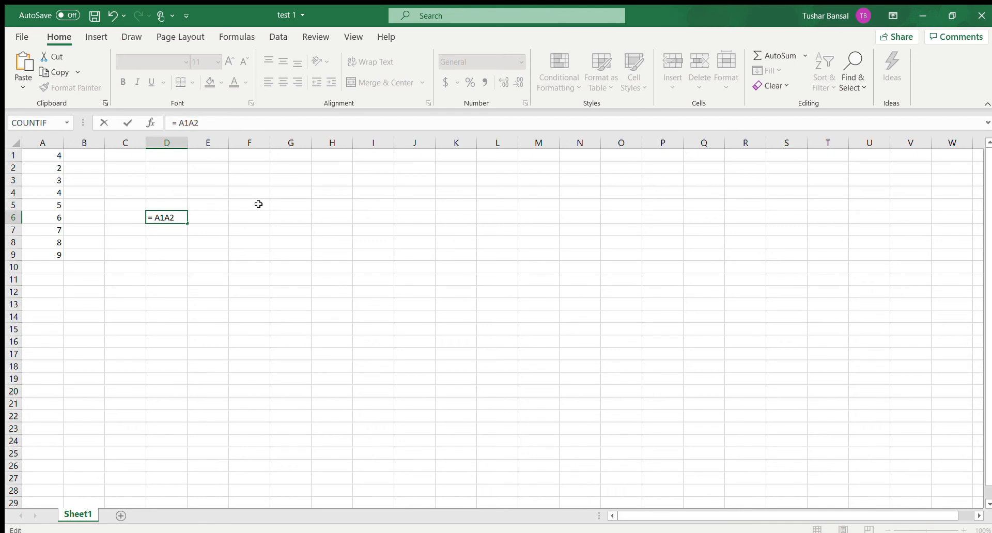
type("/")
key("Return")
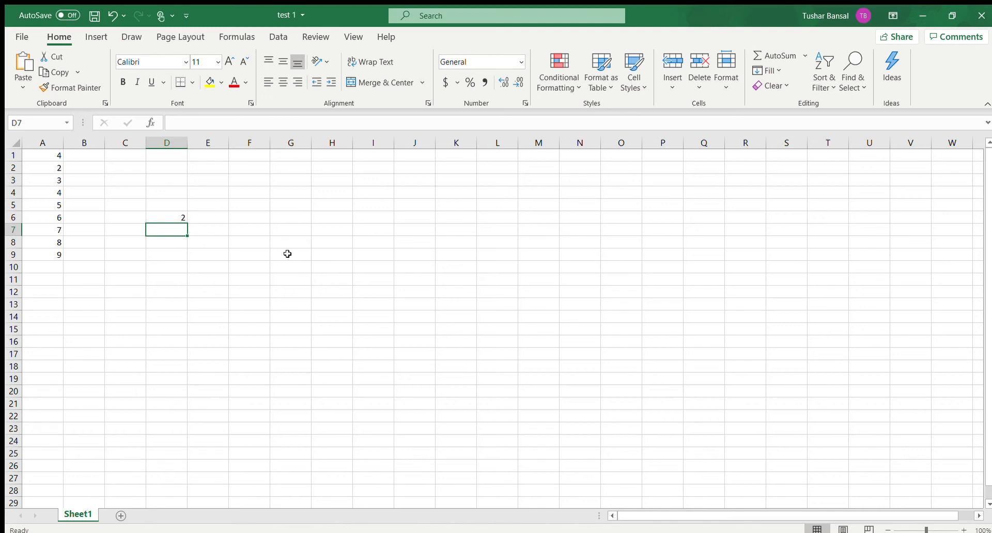
Step: Change the formula in cell D6 to the self-referencing addition = A1+D6
left_click(174, 215)
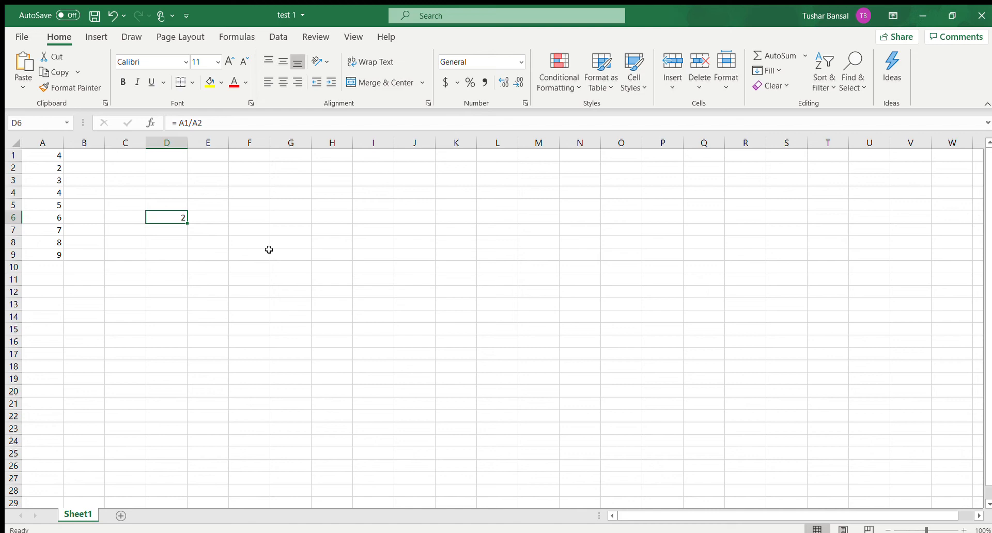
left_click(226, 124)
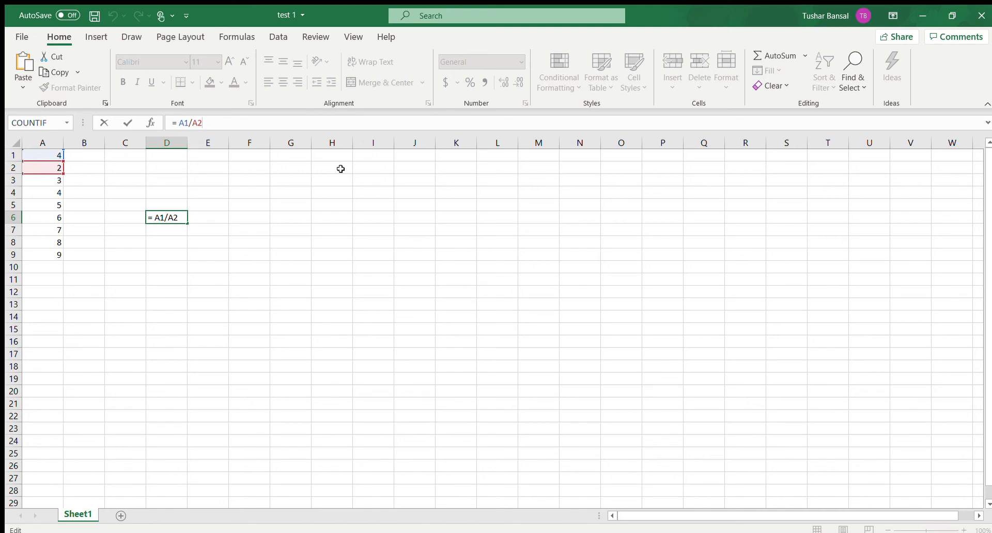
key("BackSpace")
key("BackSpace")
key("BackSpace")
type("+D6")
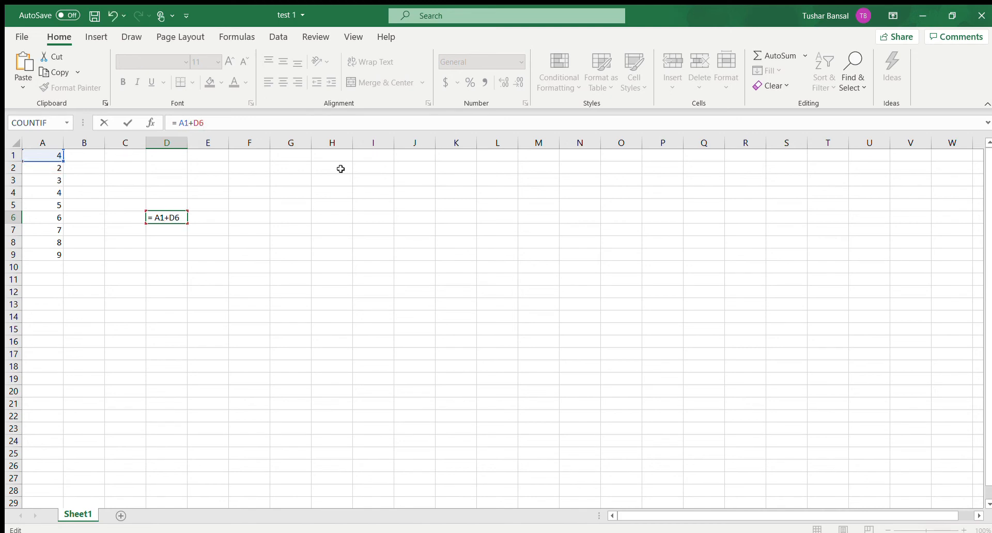
key("ctrl+Return")
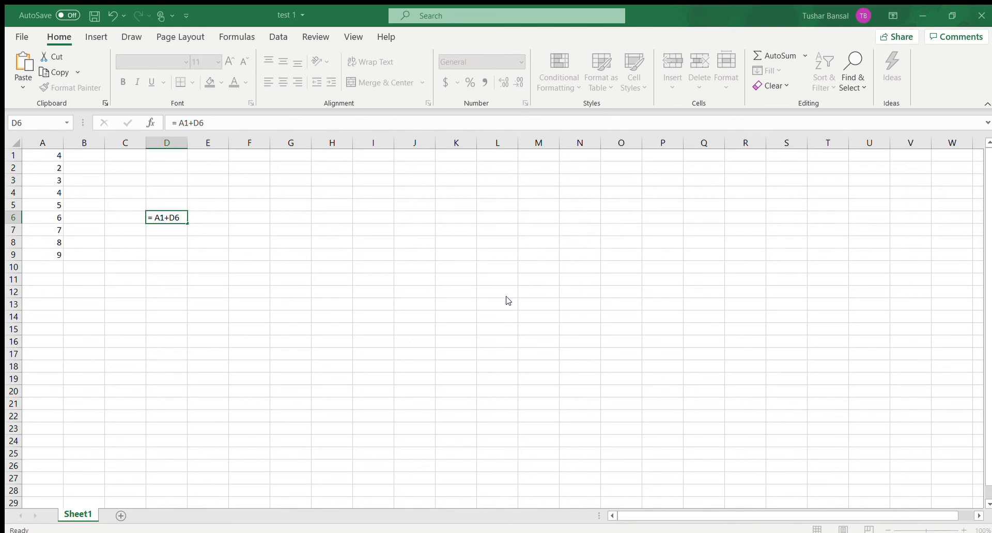
key("Return")
Step: Replace the self-reference in cell D6 so the formula reads = A1+D5, and check cells D5 to D7
left_click(147, 220)
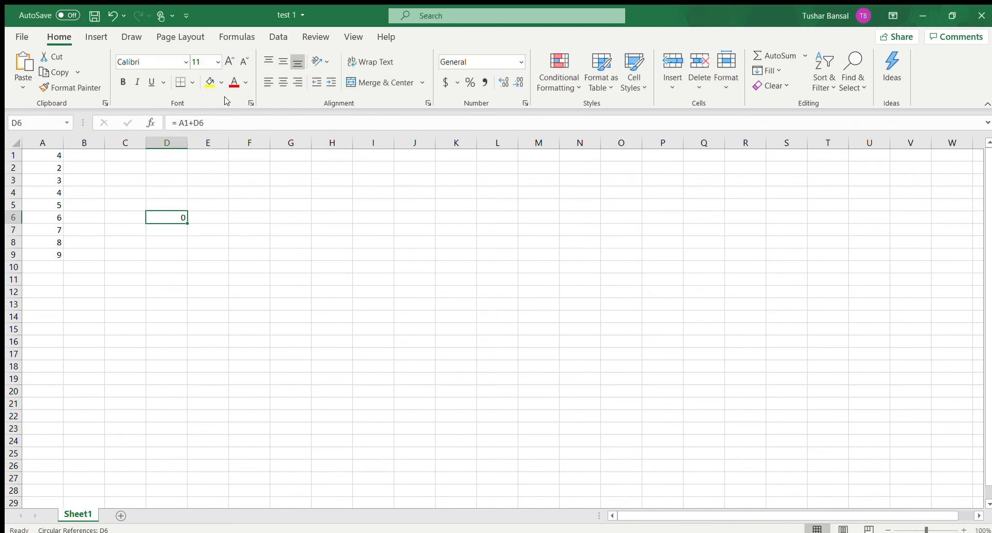
left_click_drag(220, 122, 193, 120)
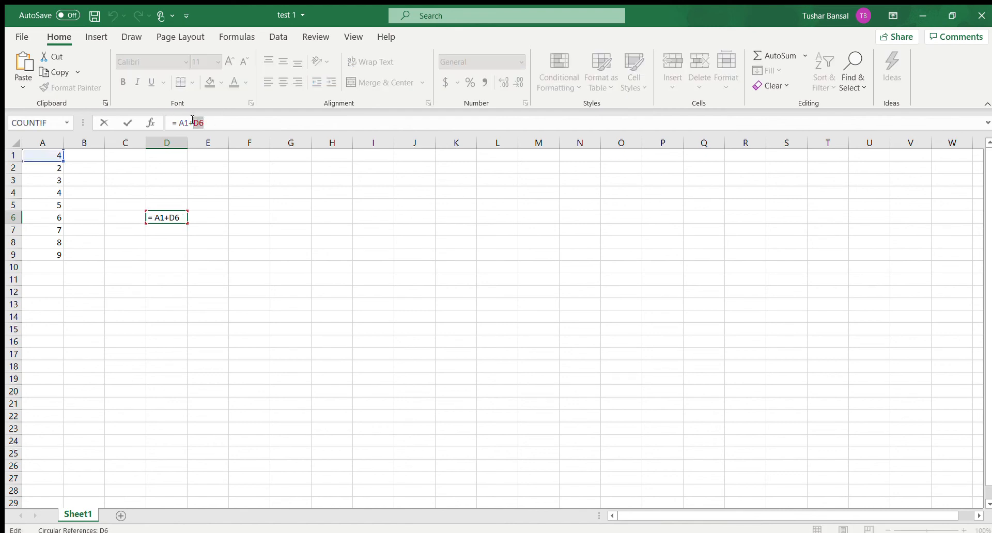
key("BackSpace")
type("D5")
key("Return")
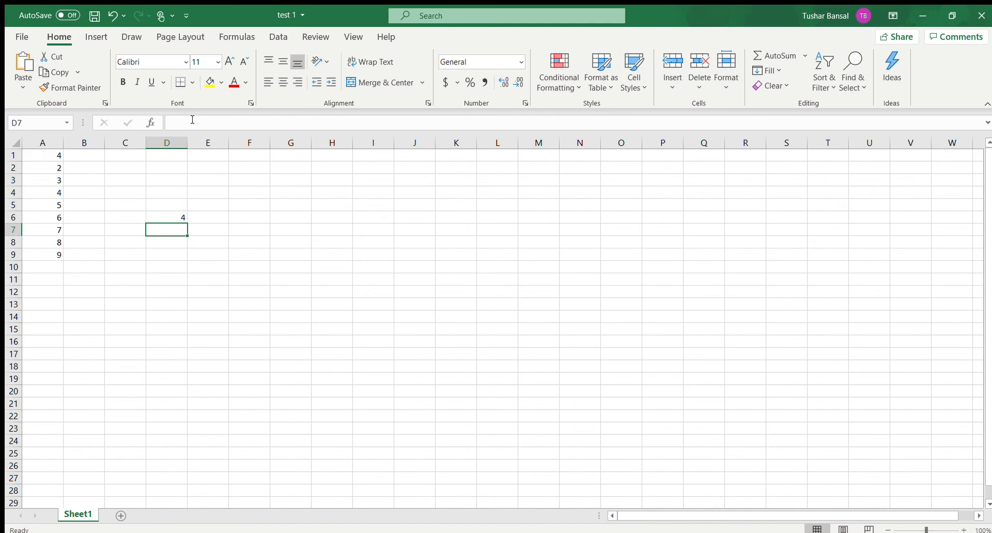
left_click(178, 218)
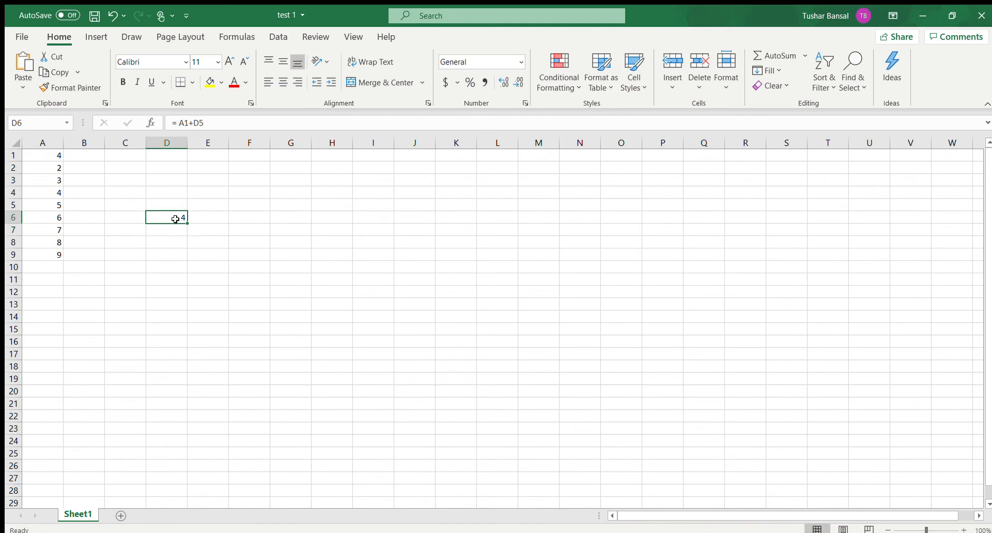
left_click(158, 208)
left_click(177, 228)
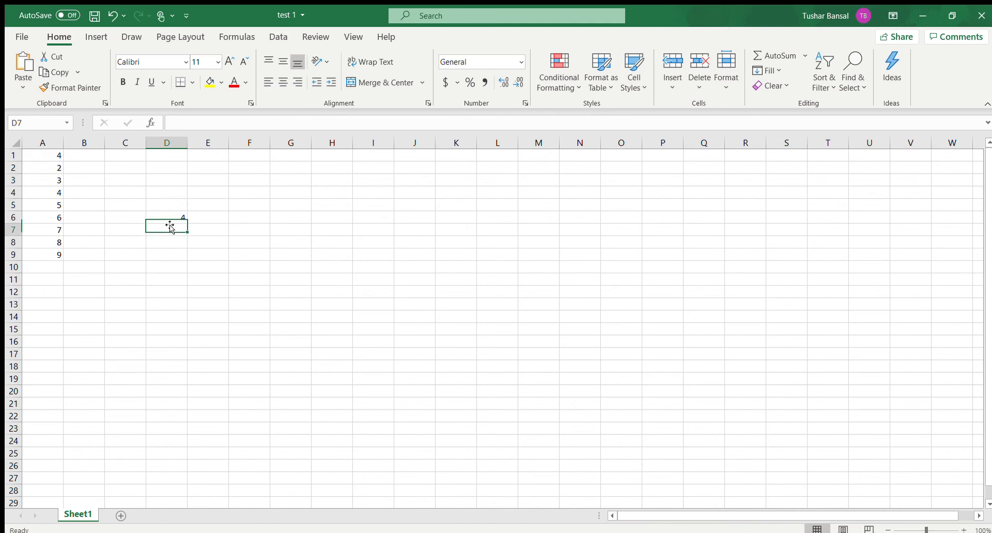
left_click(170, 220)
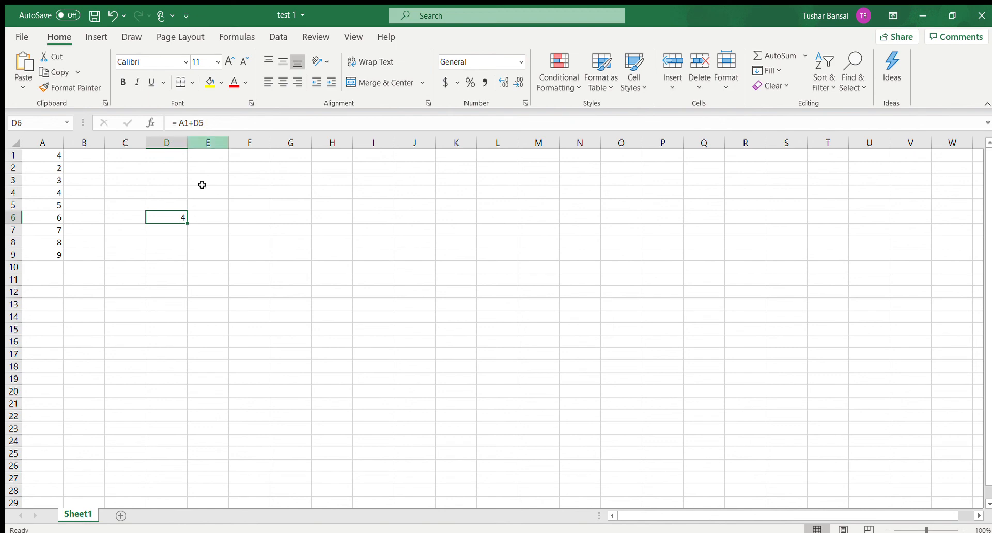
Step: Enter the range formula = A1+A4:A6 in cell F7 and review the formula in cells F7 to F9
left_click(251, 230)
type("=")
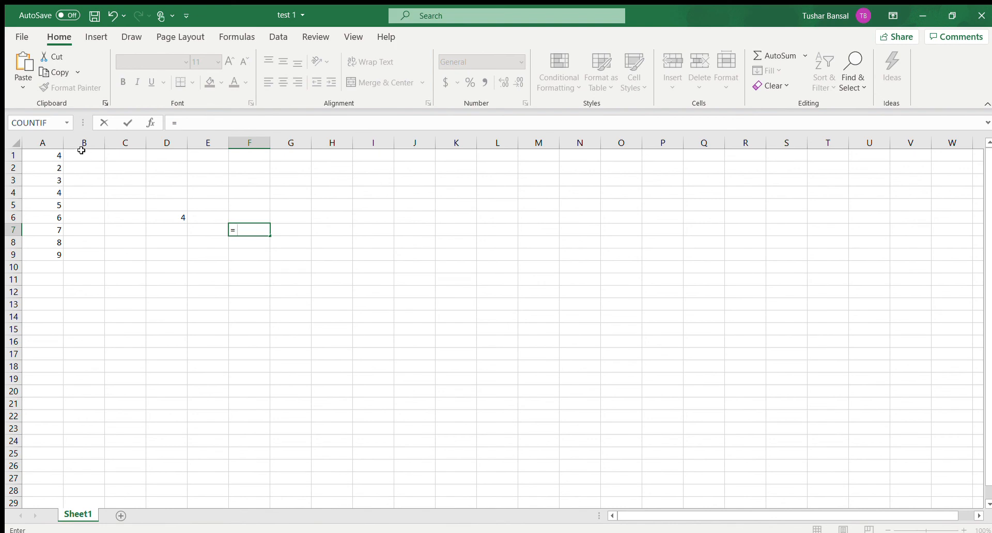
left_click(46, 155)
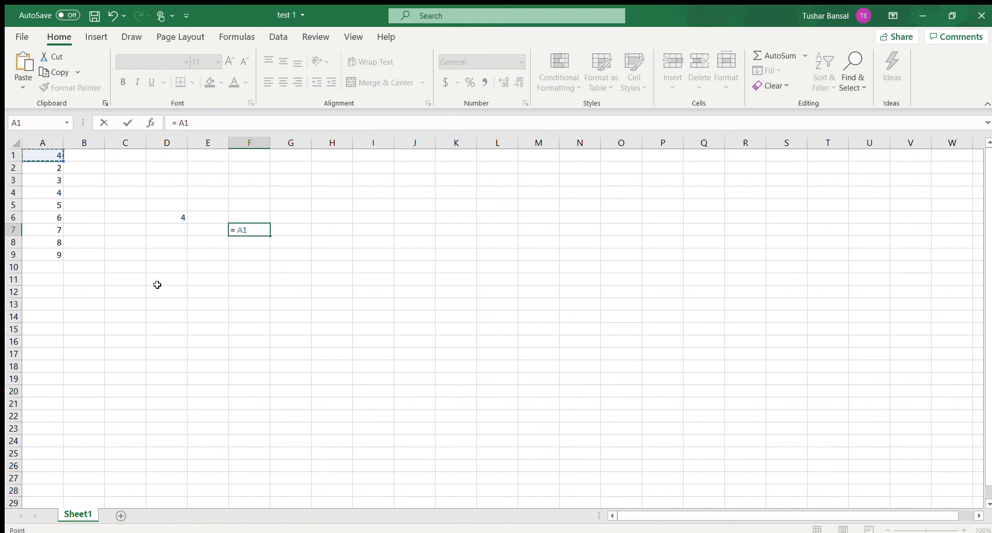
type("+")
left_click_drag(47, 194, 48, 212)
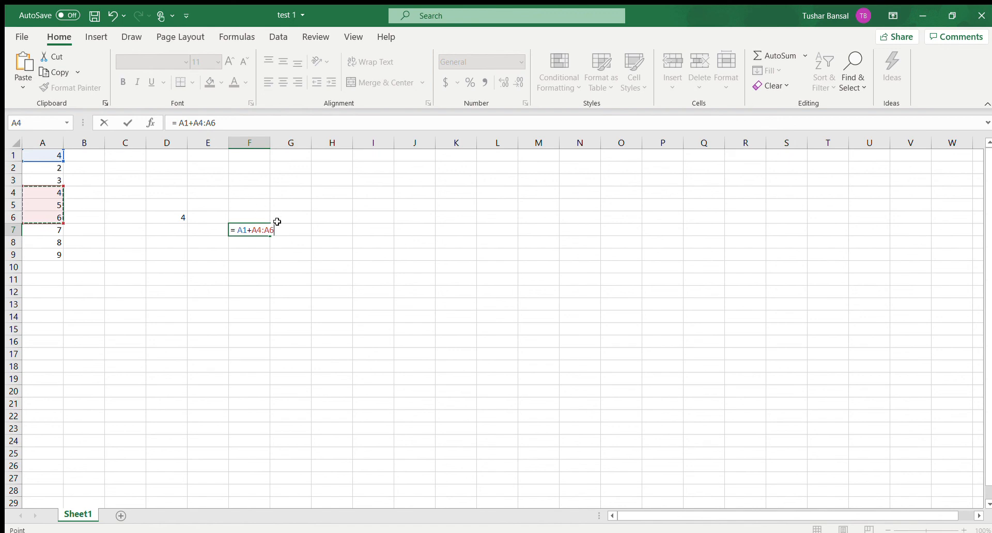
key("Return")
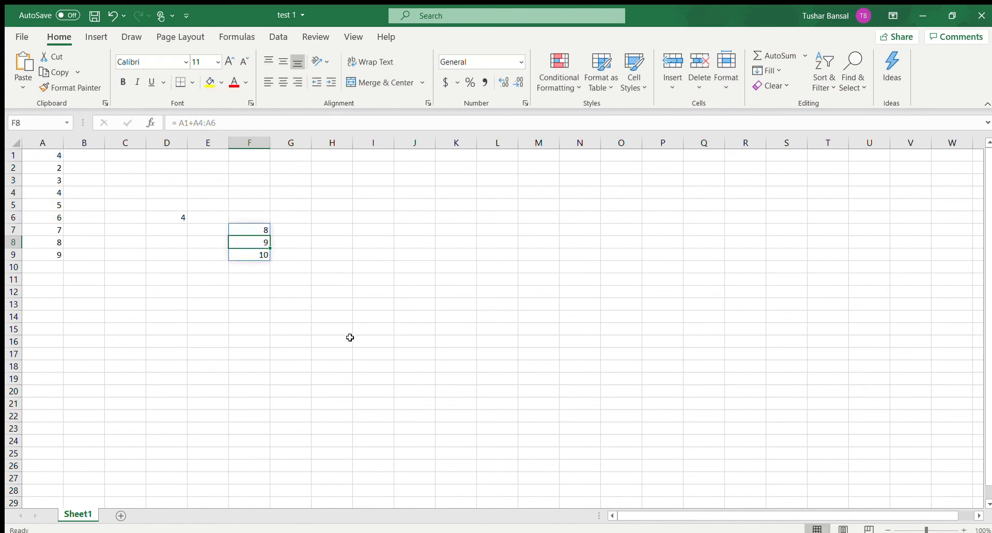
left_click(408, 304)
left_click(254, 227)
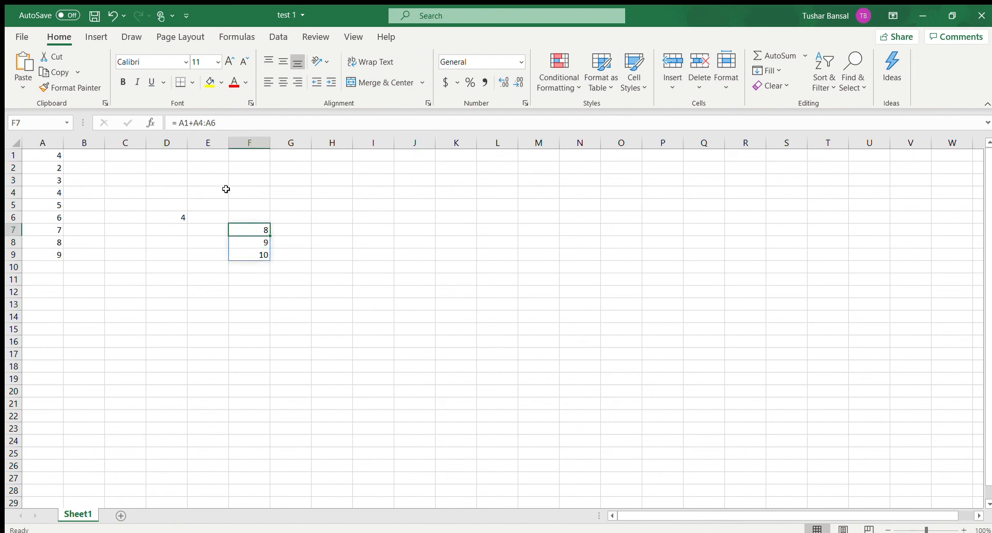
left_click(251, 244)
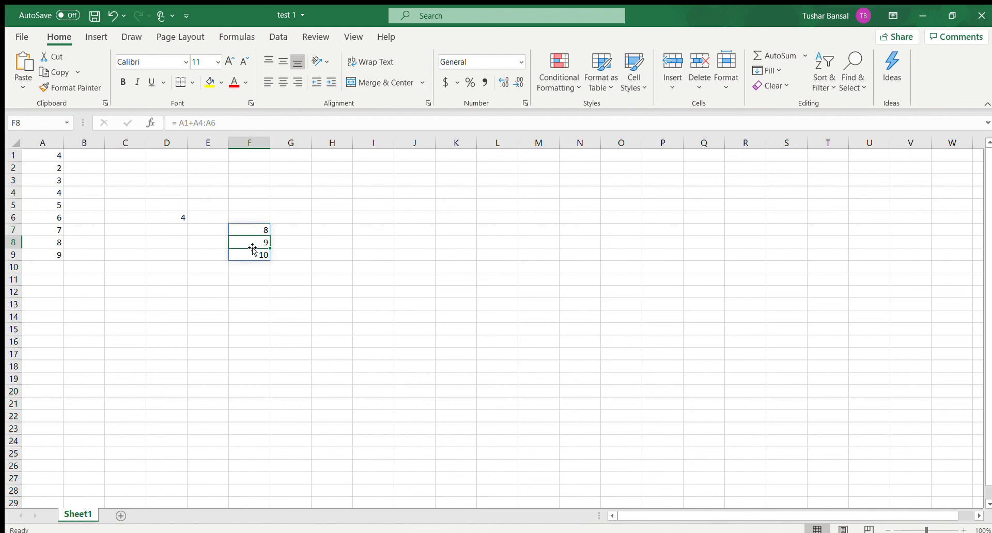
key("Return")
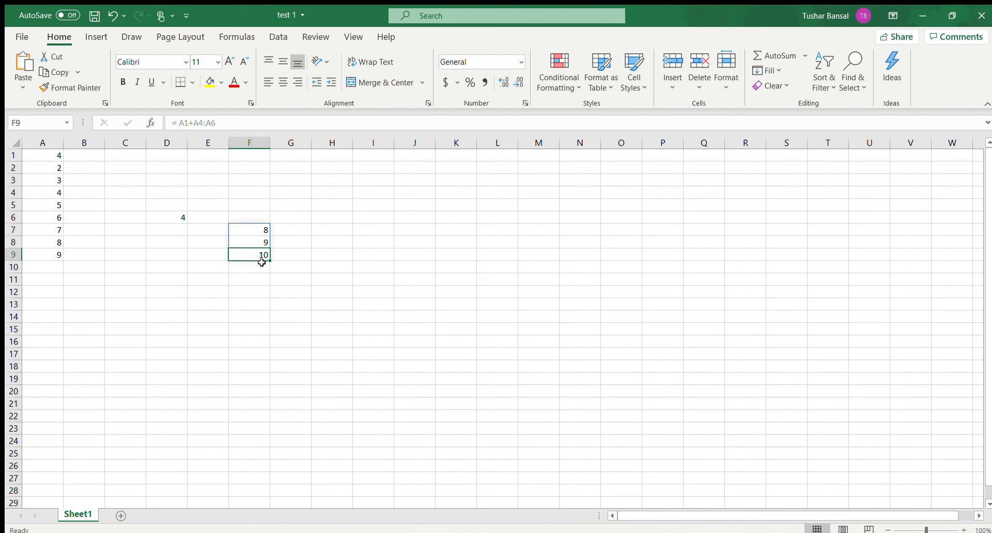
key("Return")
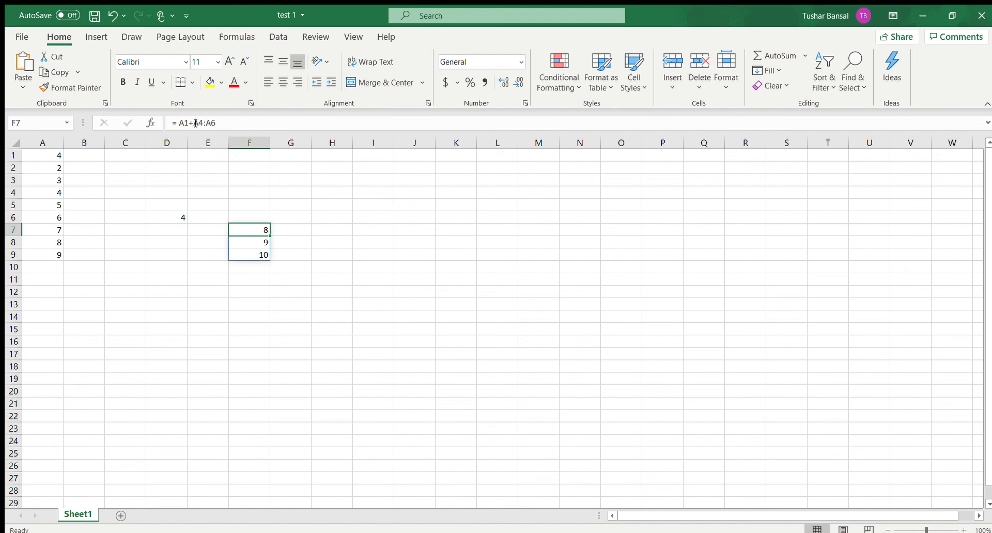
Step: Enter the range formula = A2+F7:F9 in cell H7 and review cells H7 to H9 against cell F9
left_click(334, 231)
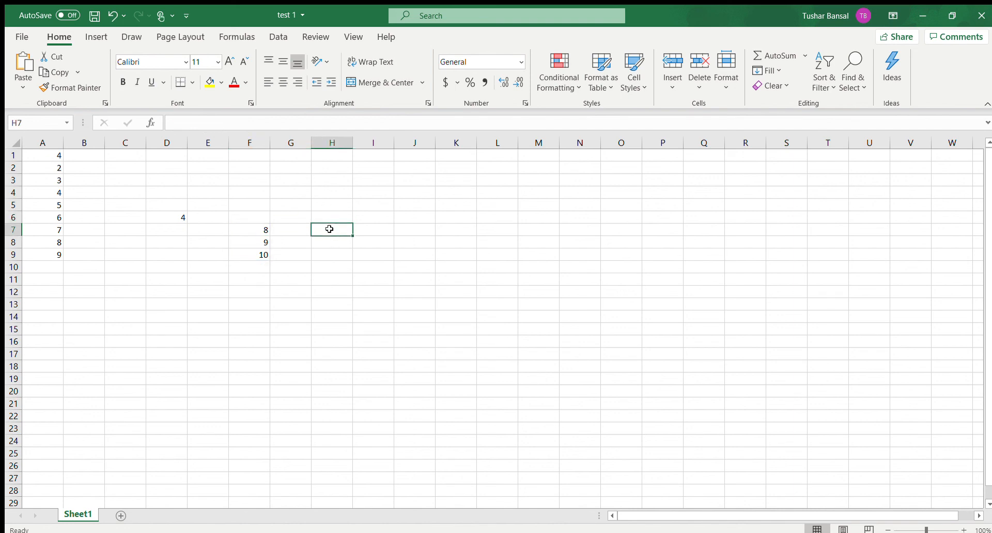
type("=")
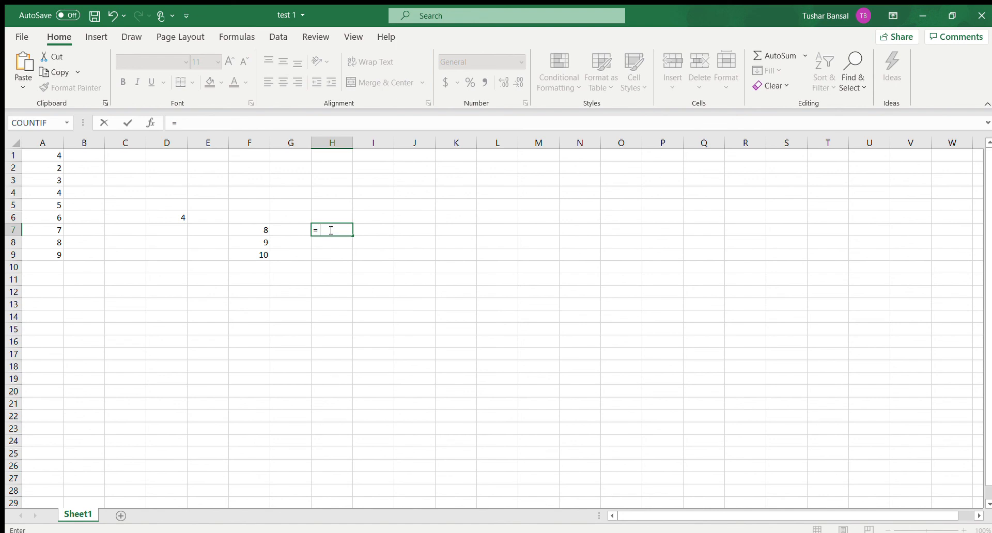
type(" A2")
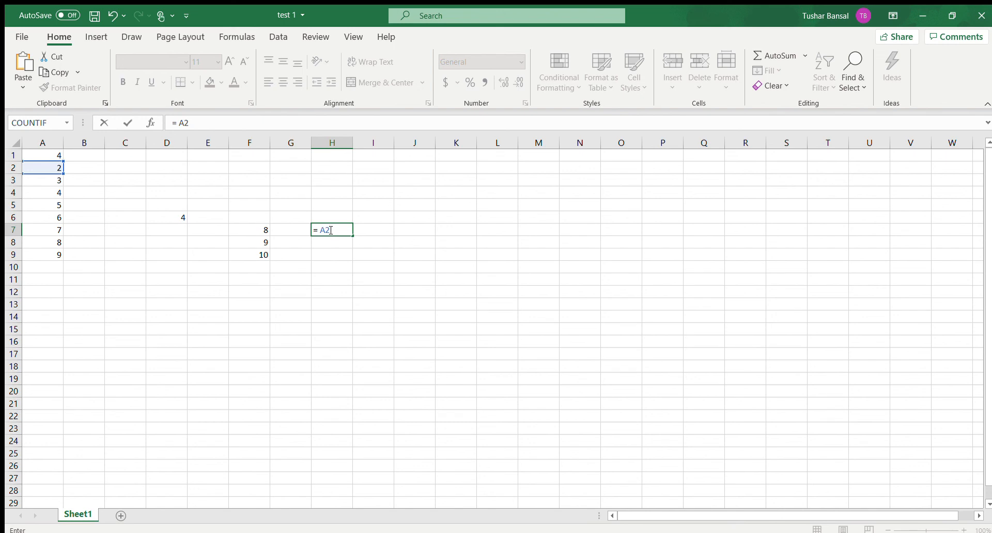
type("+F7")
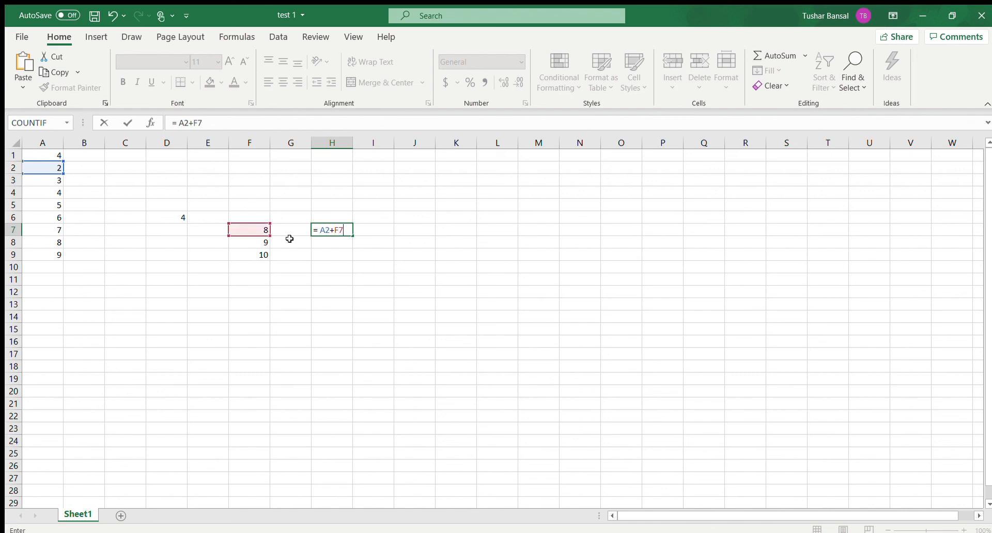
type(":f9")
key("Return")
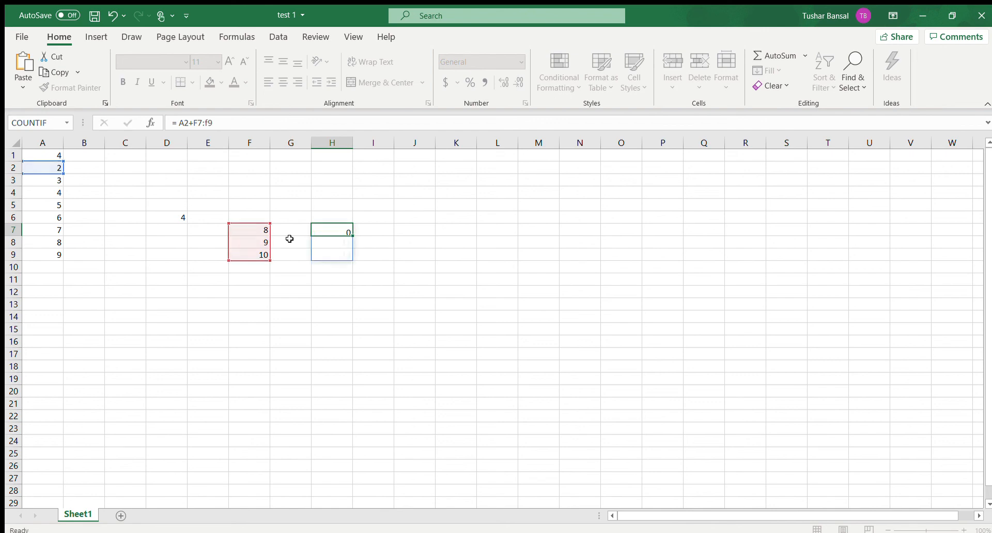
left_click(354, 230)
left_click(348, 230)
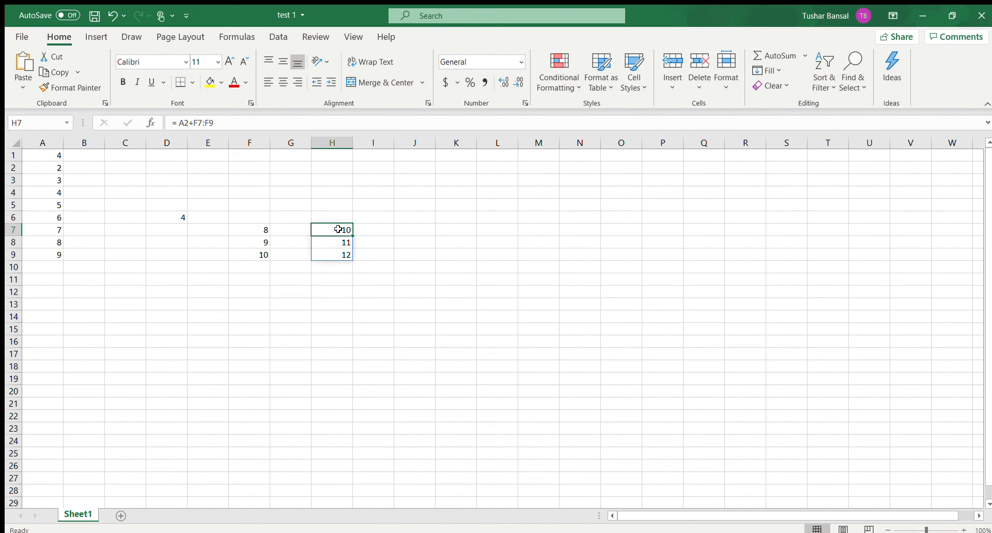
left_click(338, 243)
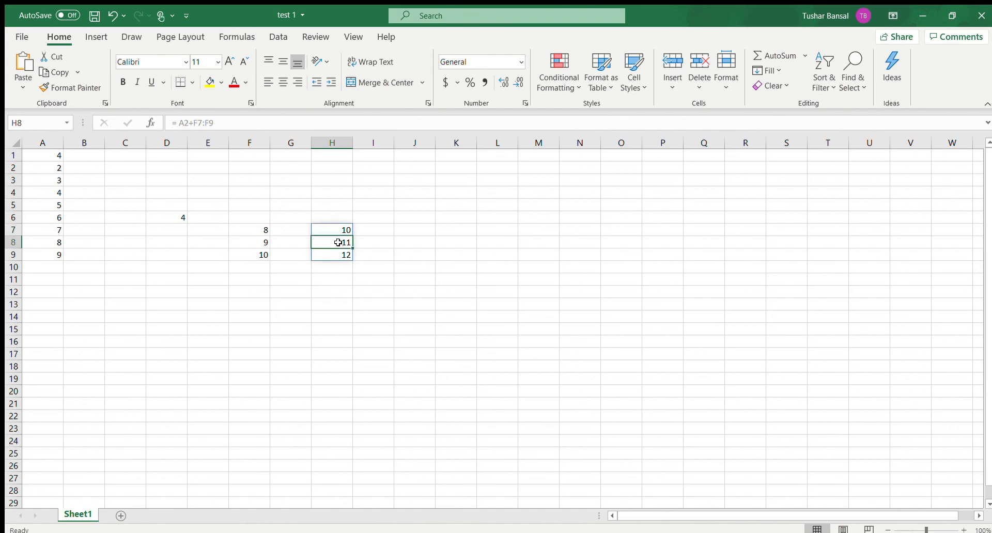
left_click(337, 255)
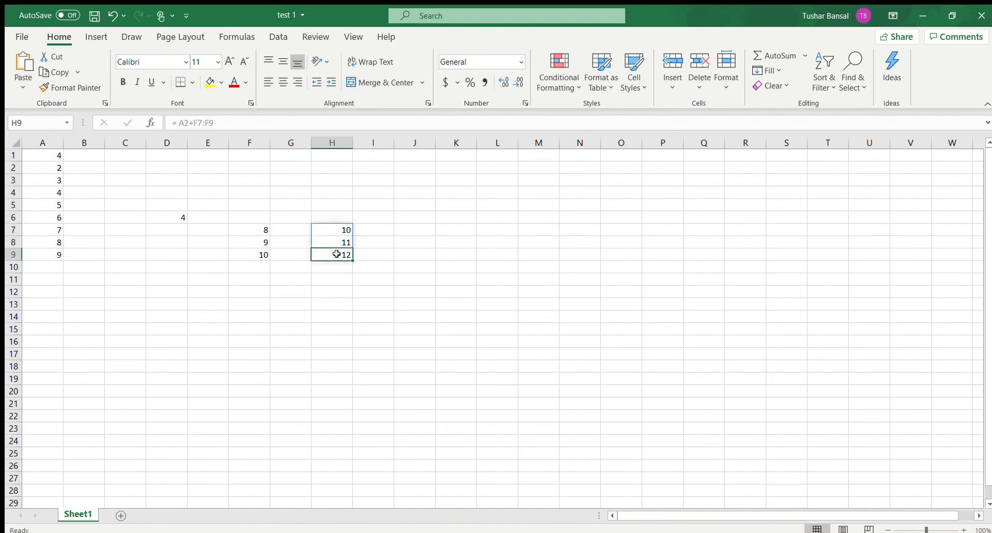
left_click(260, 257)
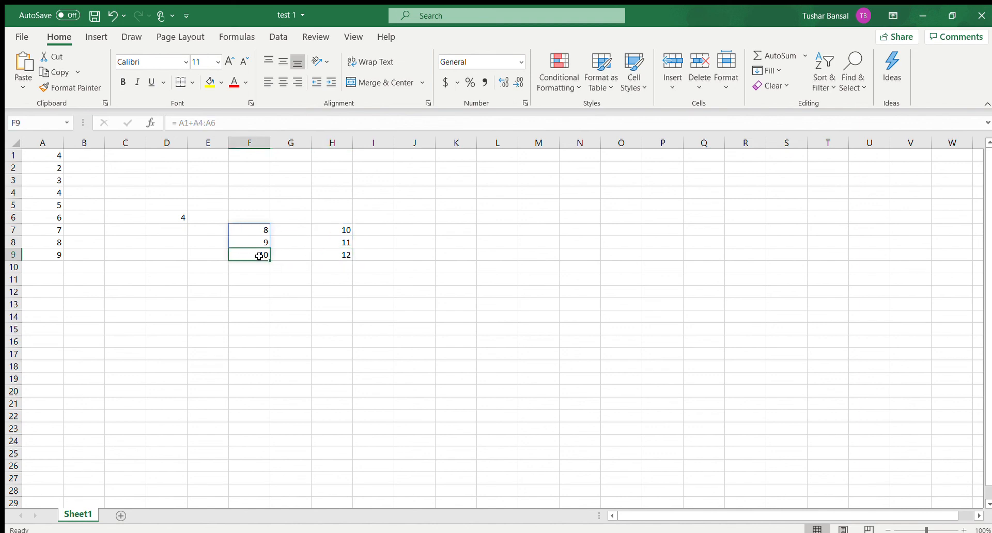